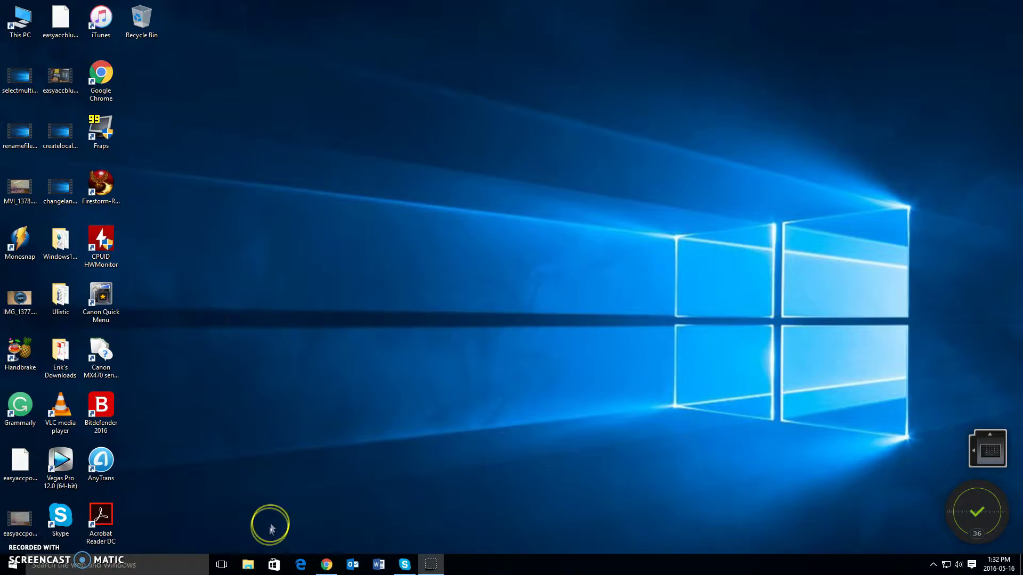
Open believe.jpg from the recent files in File Explorer
left_click(250, 560)
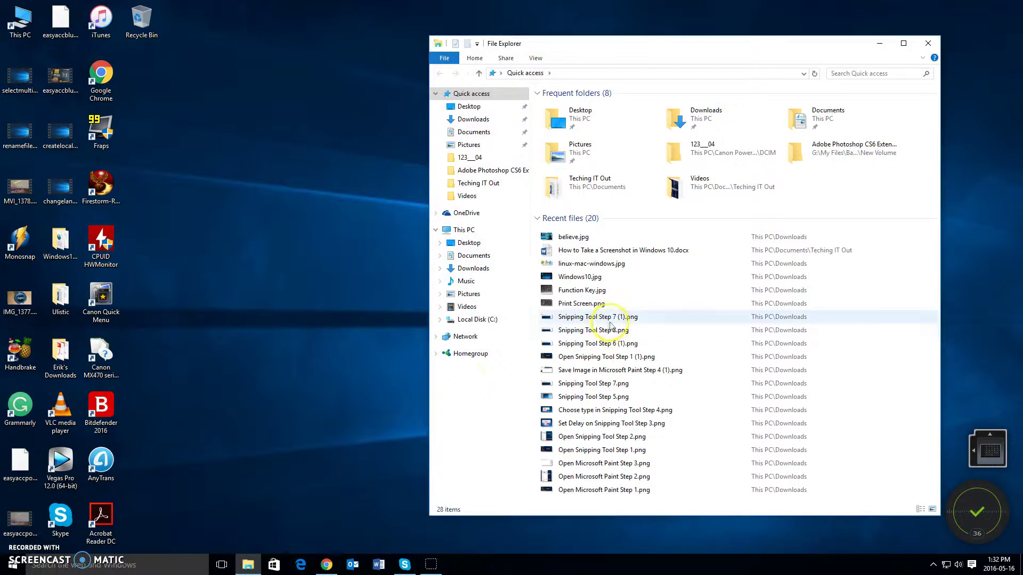
double_click(579, 237)
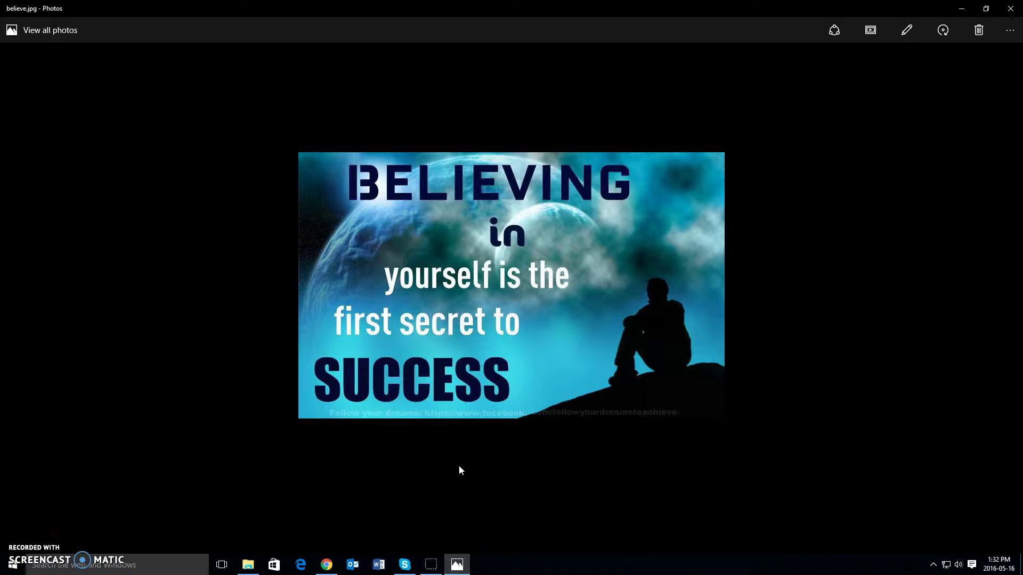
left_click(392, 492)
left_click(419, 506)
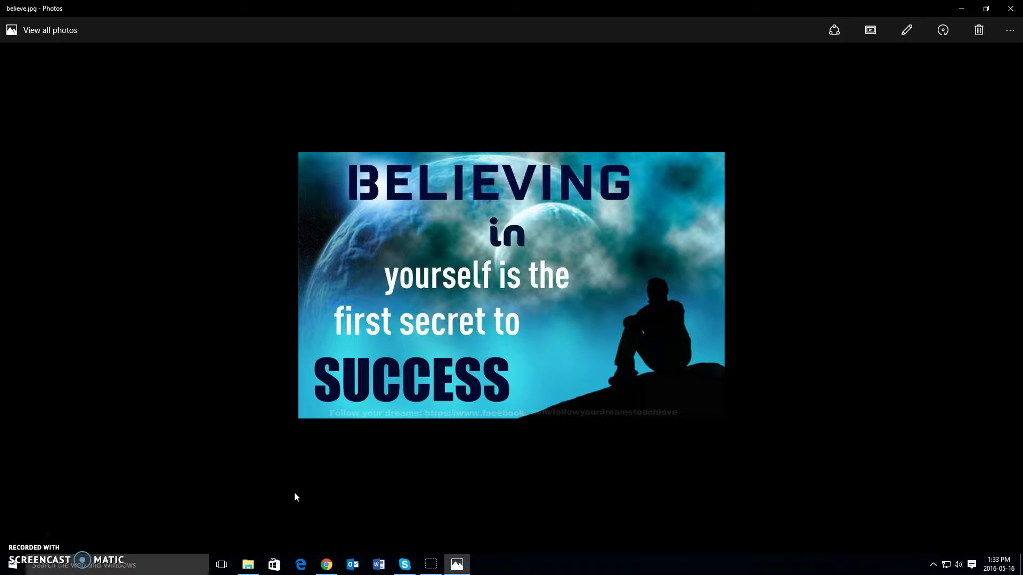
Find and open Paint, and paste the full-screen screenshot of the photo onto the blank canvas
left_click(75, 566)
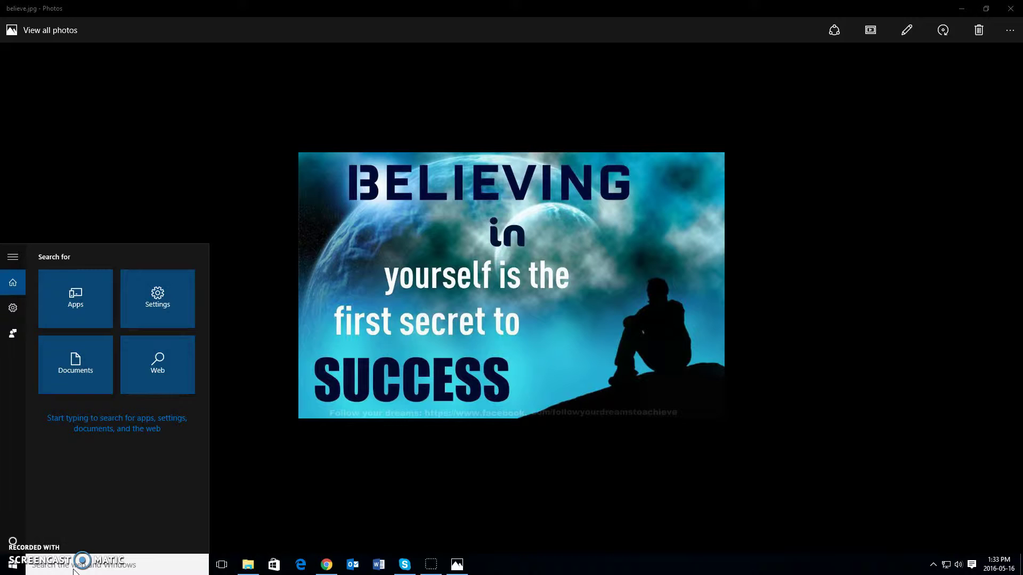
type("pain")
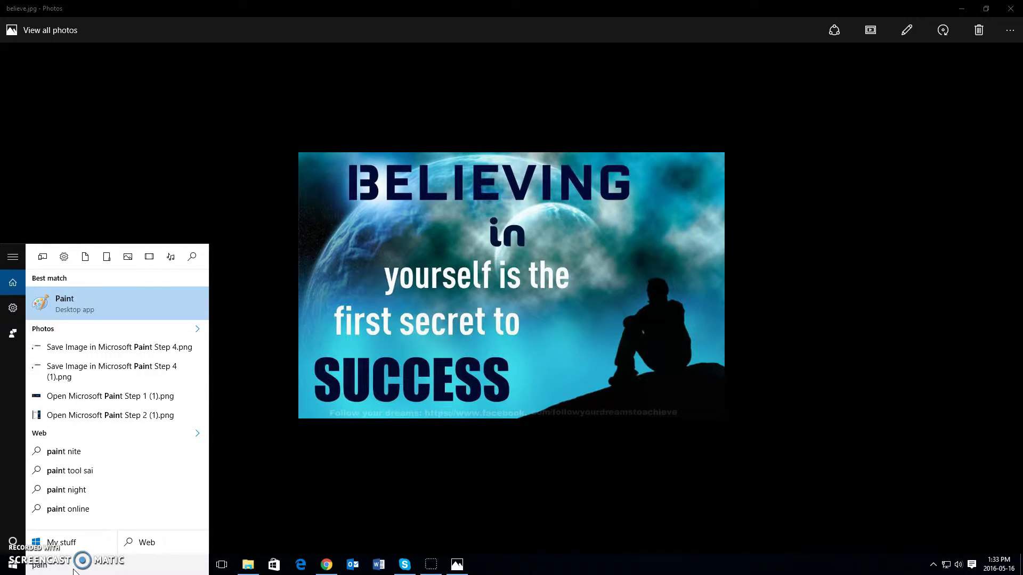
left_click(64, 306)
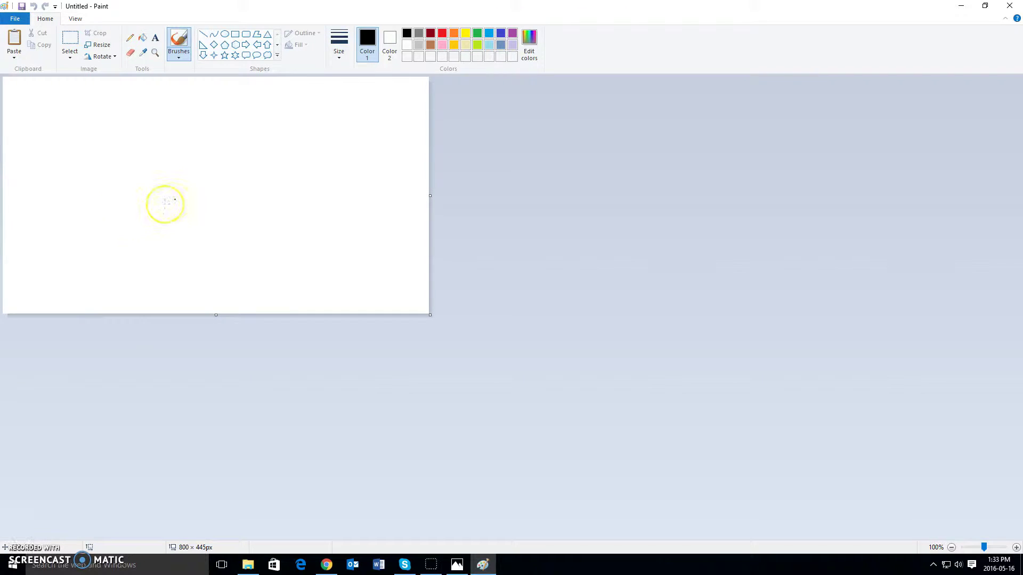
left_click(14, 45)
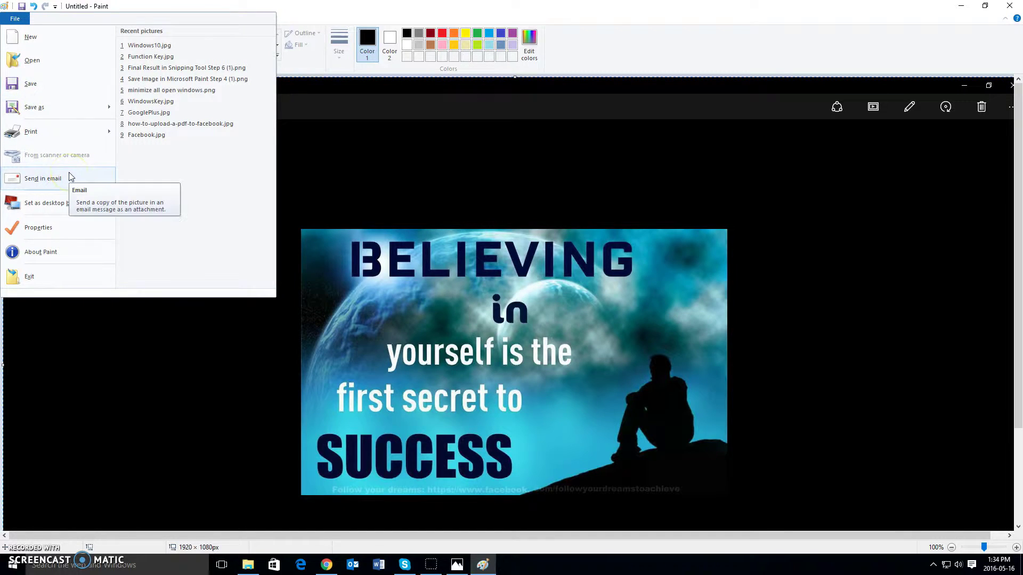
left_click(57, 178)
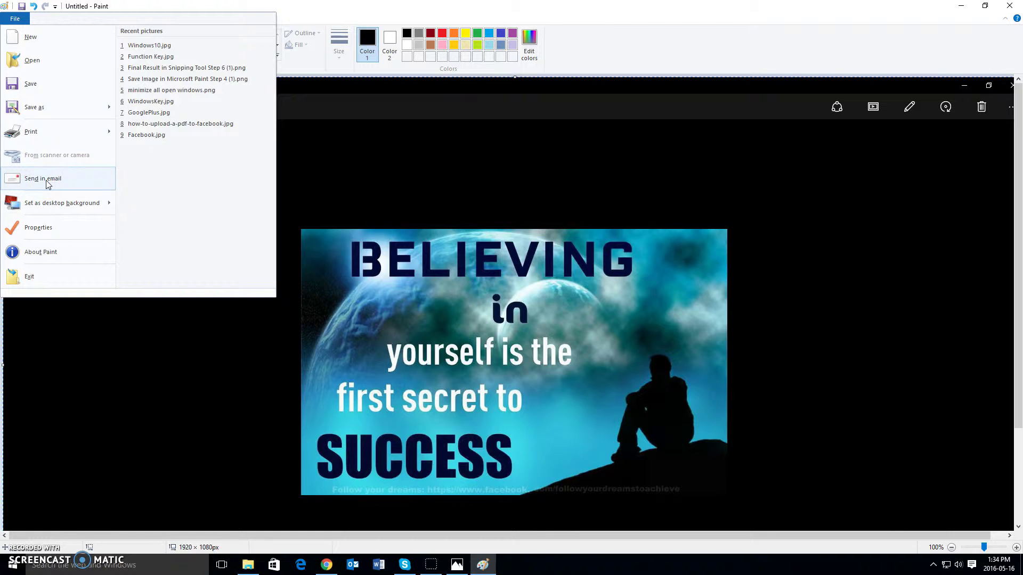
left_click(375, 154)
left_click(1009, 6)
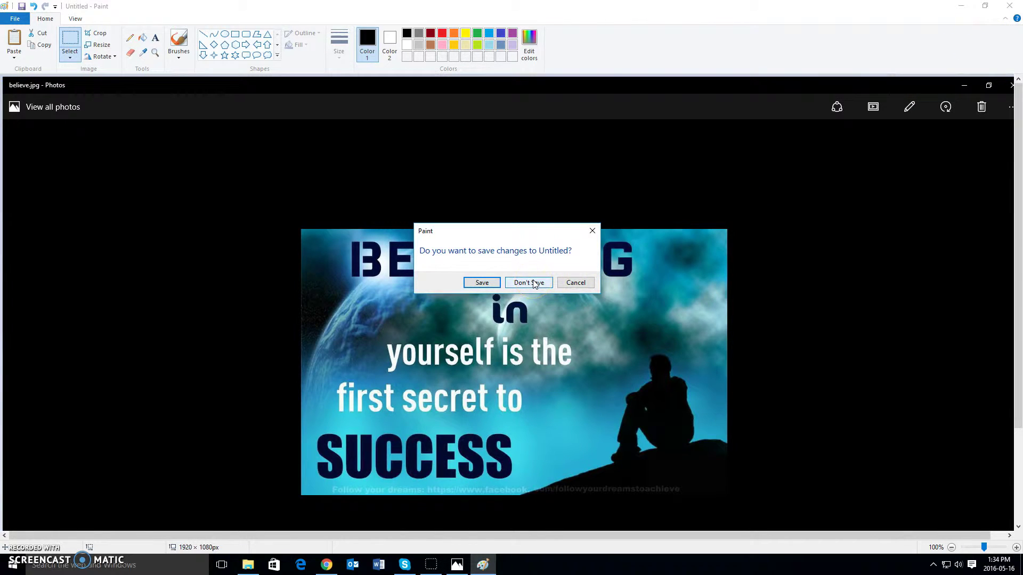
left_click(576, 283)
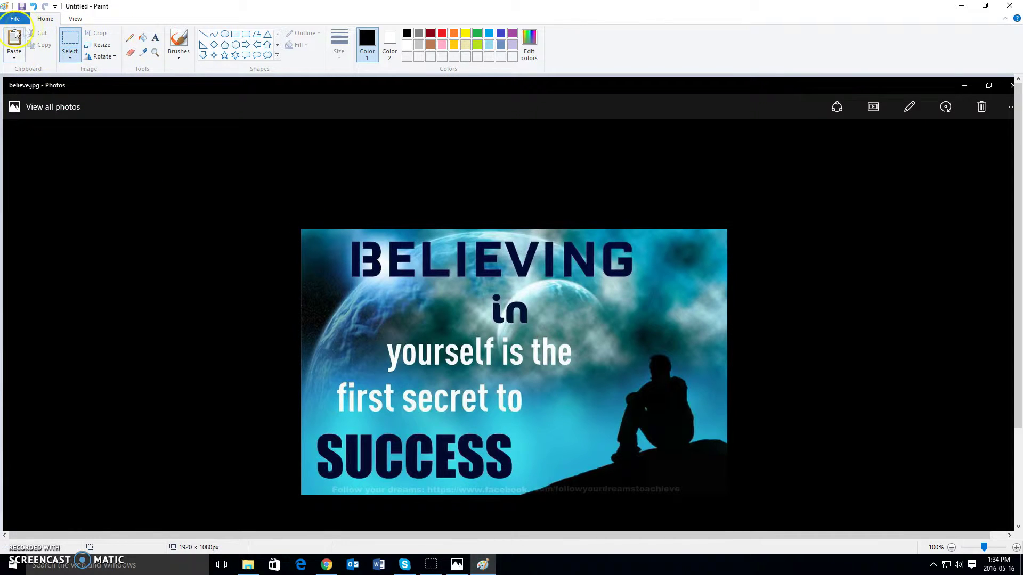
key("ctrl+s")
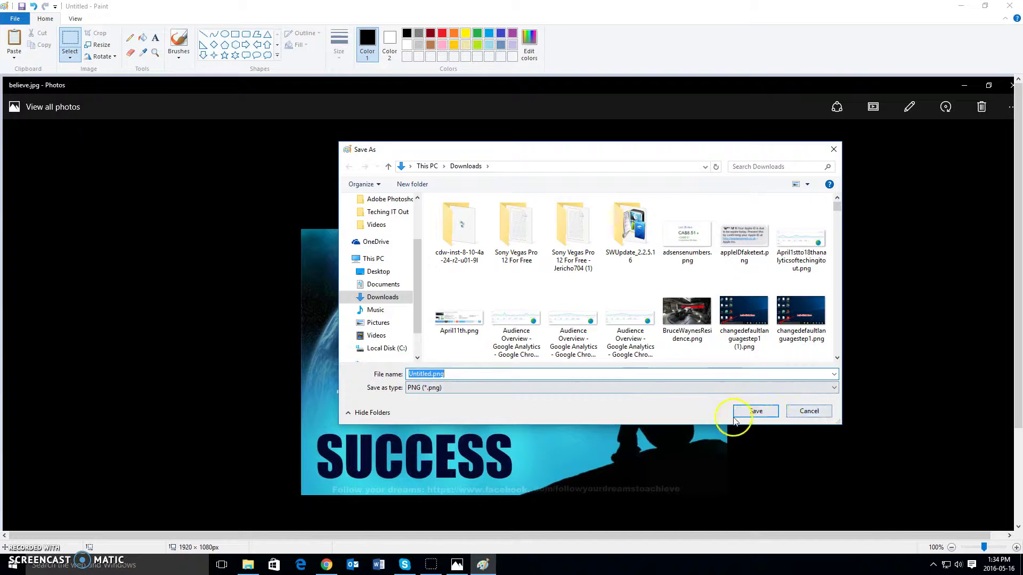
left_click(814, 413)
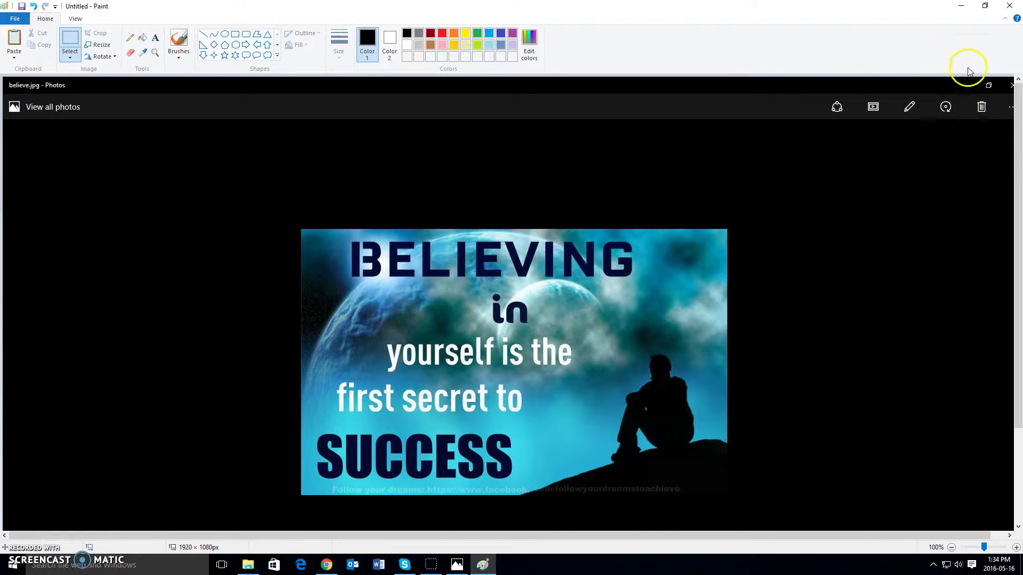
Close Paint without saving the pasted screenshot and minimize the photo viewer
left_click(1019, 5)
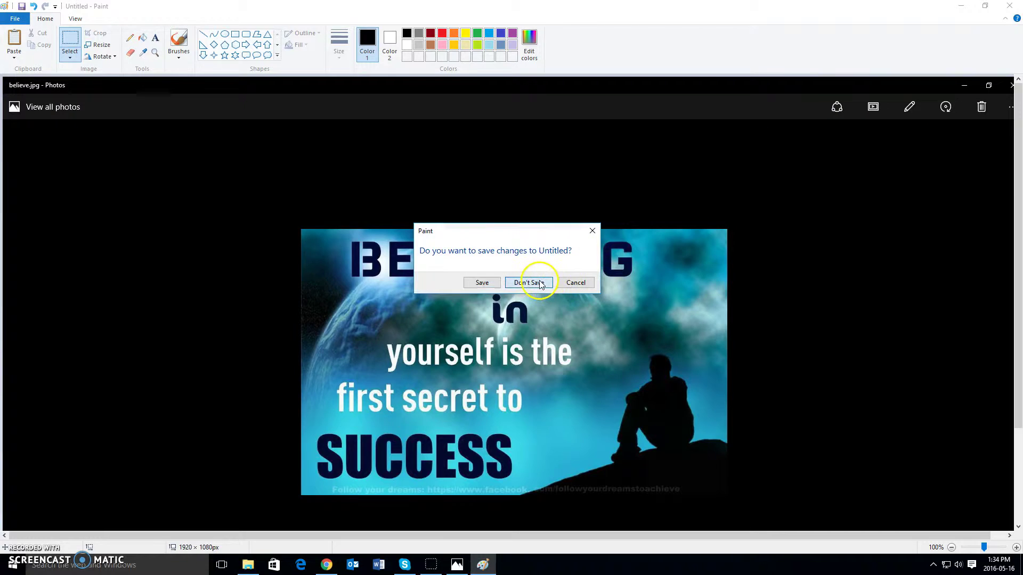
left_click(540, 284)
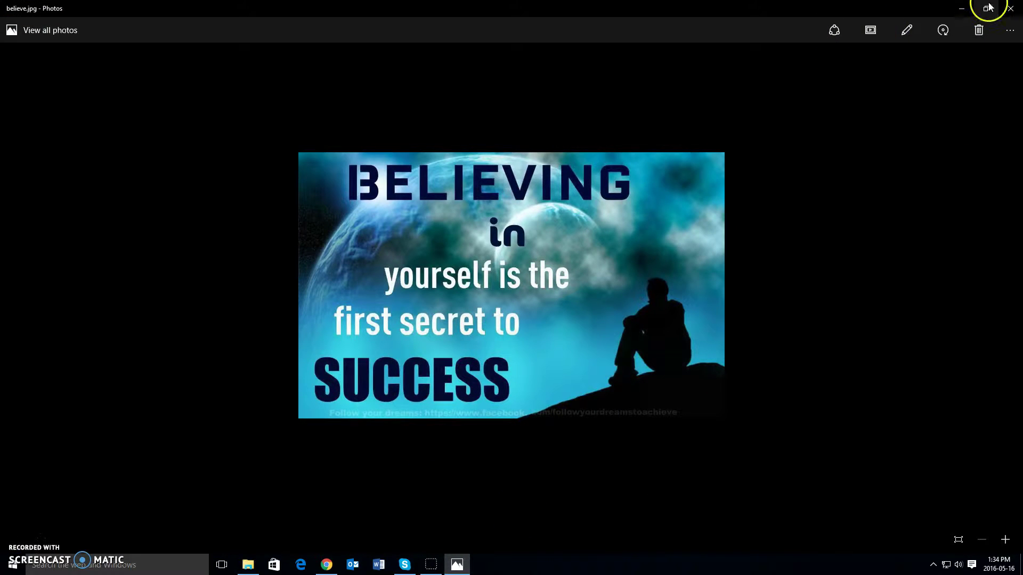
left_click(961, 8)
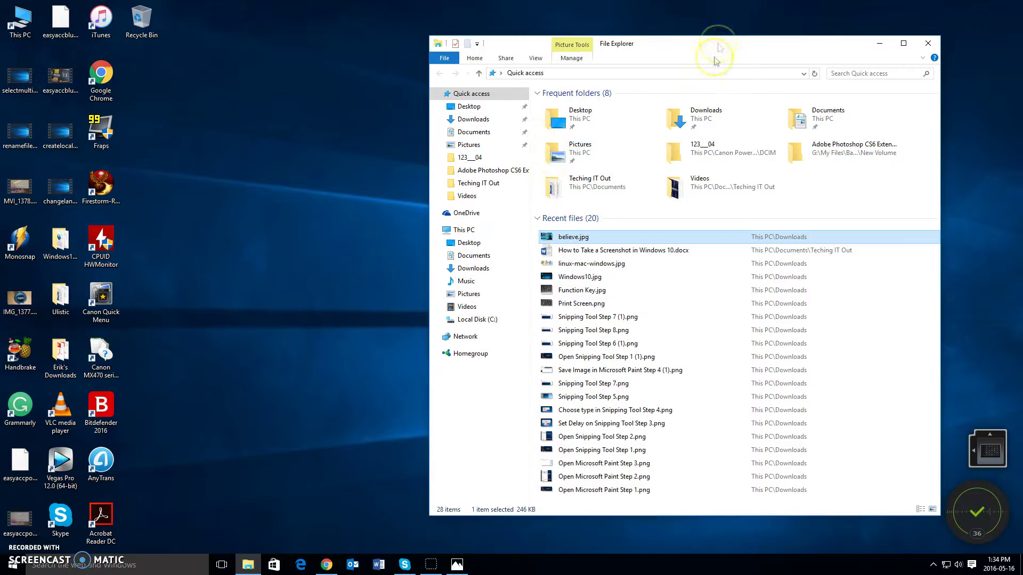
Bring the File Explorer window in front of the Chrome browser and copy a screenshot of only that active window
left_click_drag(676, 50, 631, 58)
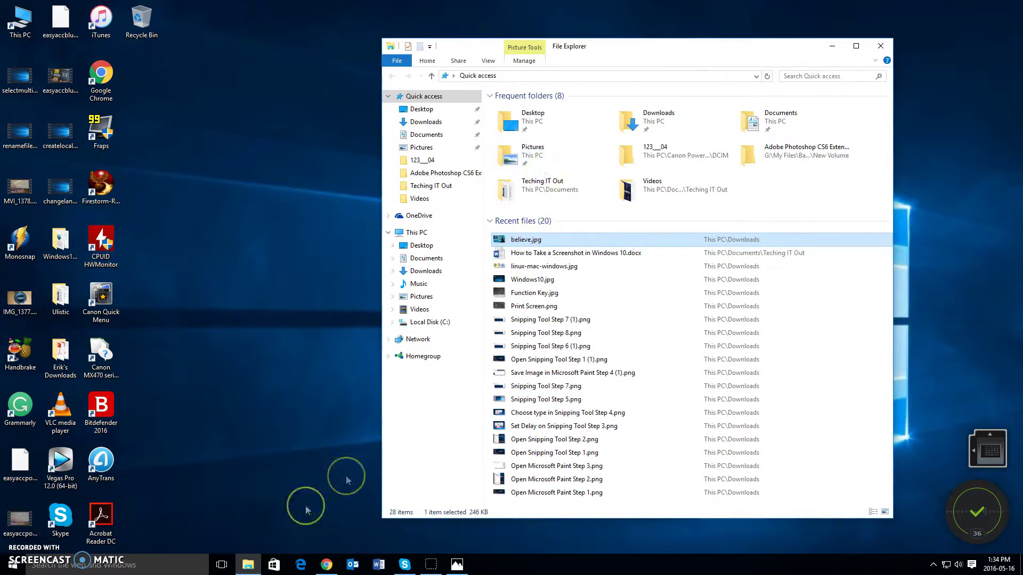
left_click(326, 565)
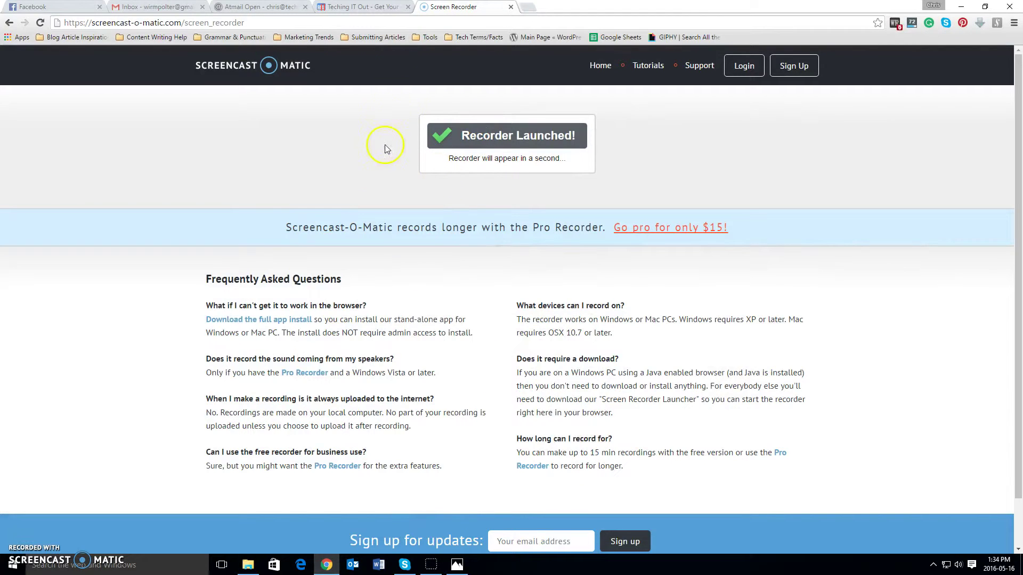
left_click(248, 564)
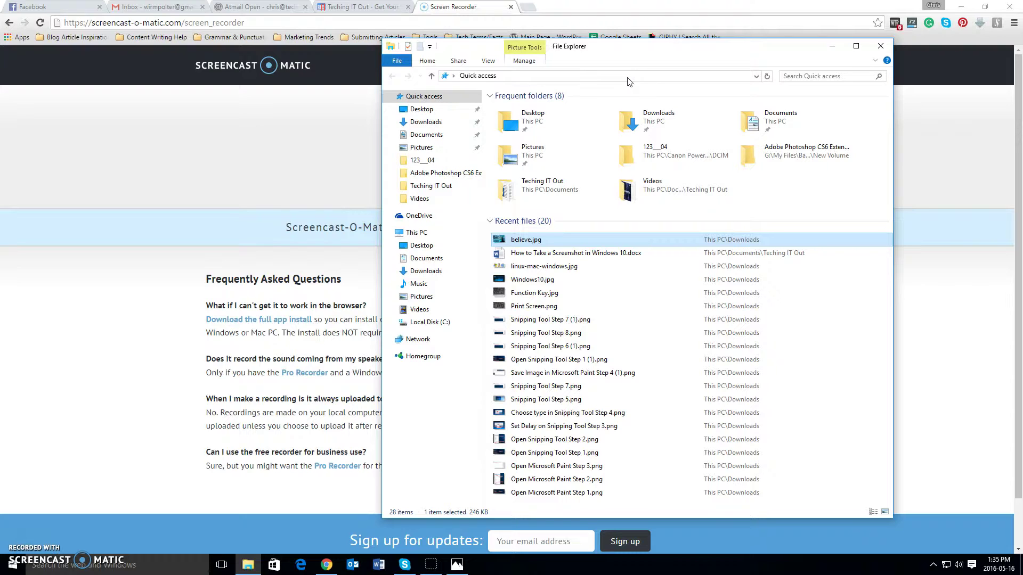
key("alt")
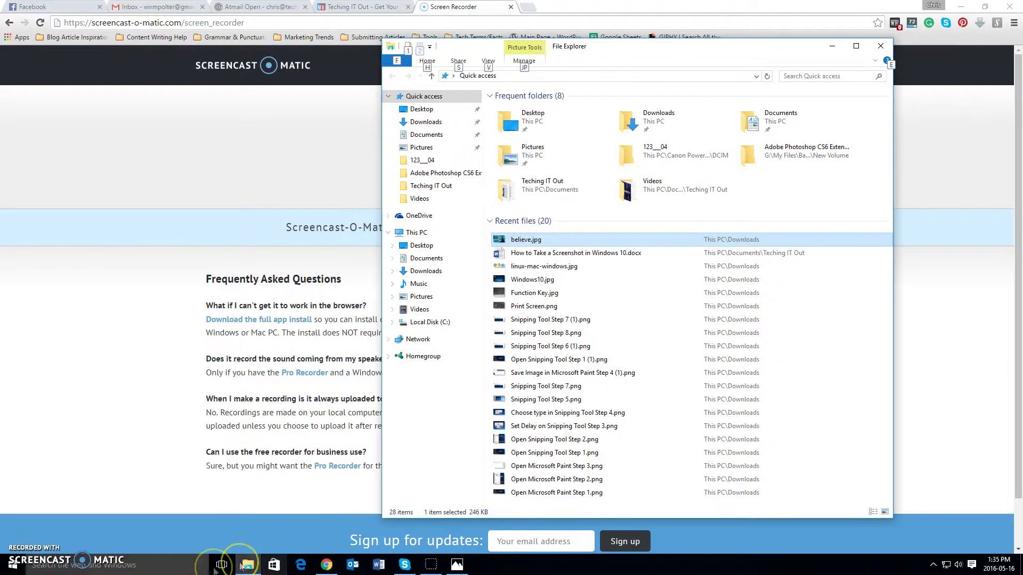
Find and open Paint, and paste the screenshot of the File Explorer window
left_click(151, 570)
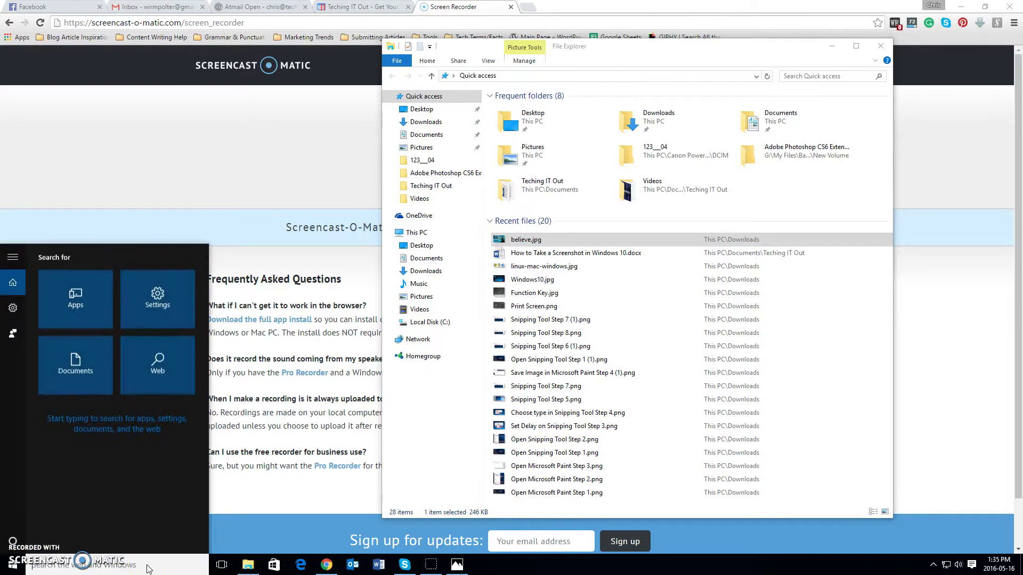
type("paint")
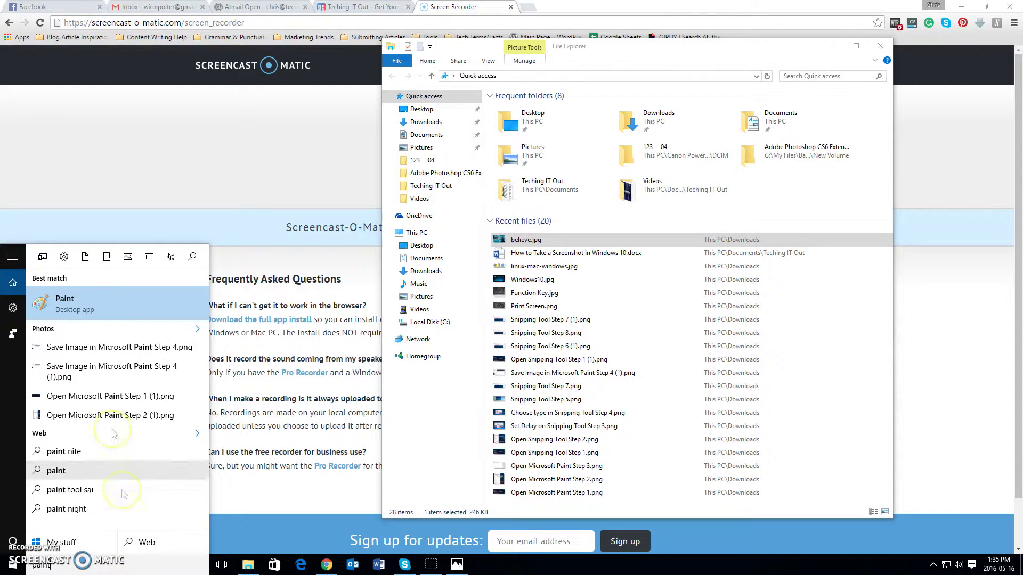
left_click(113, 288)
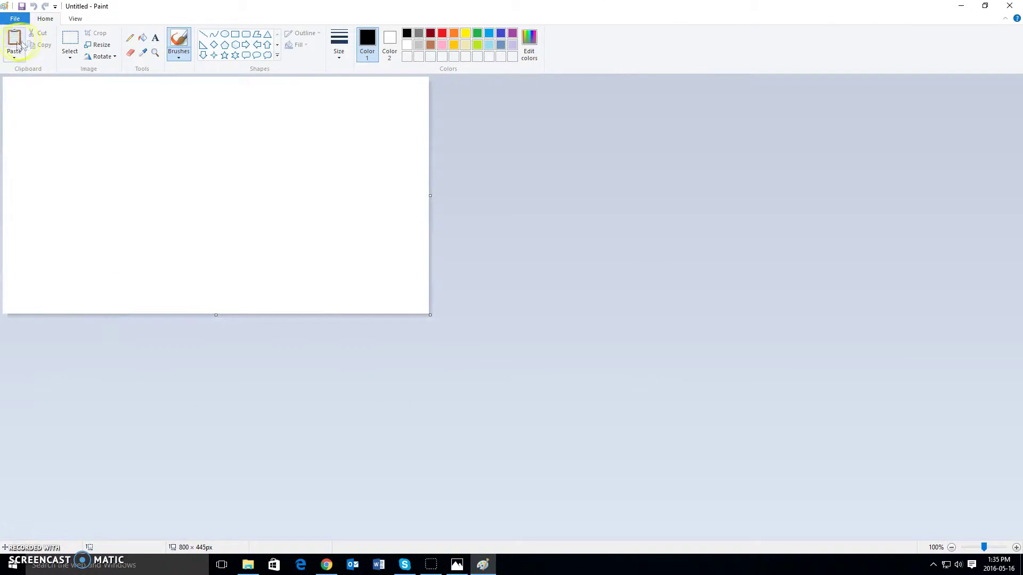
left_click(16, 43)
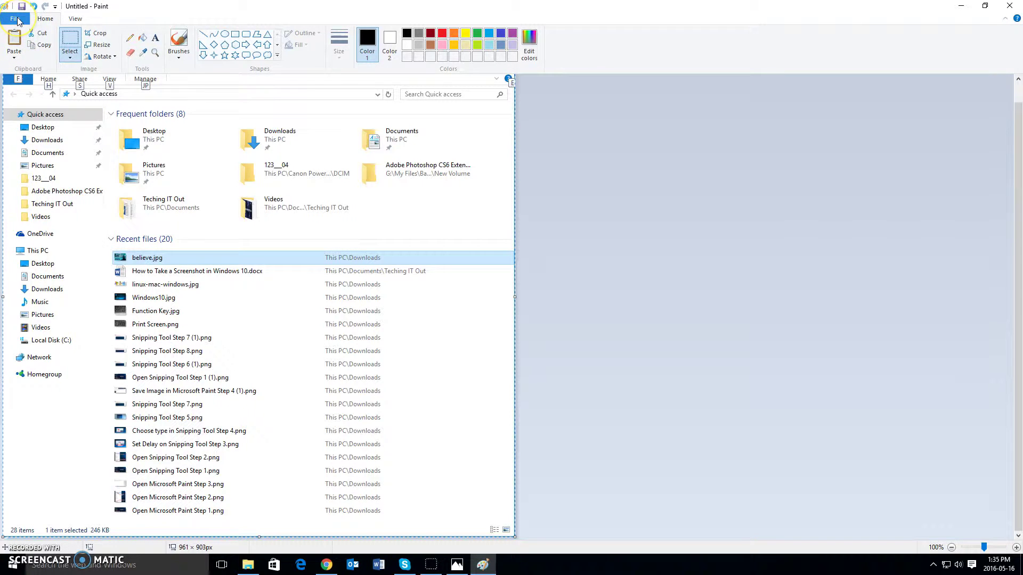
Close Paint without saving the screenshot of the File Explorer window
left_click(16, 20)
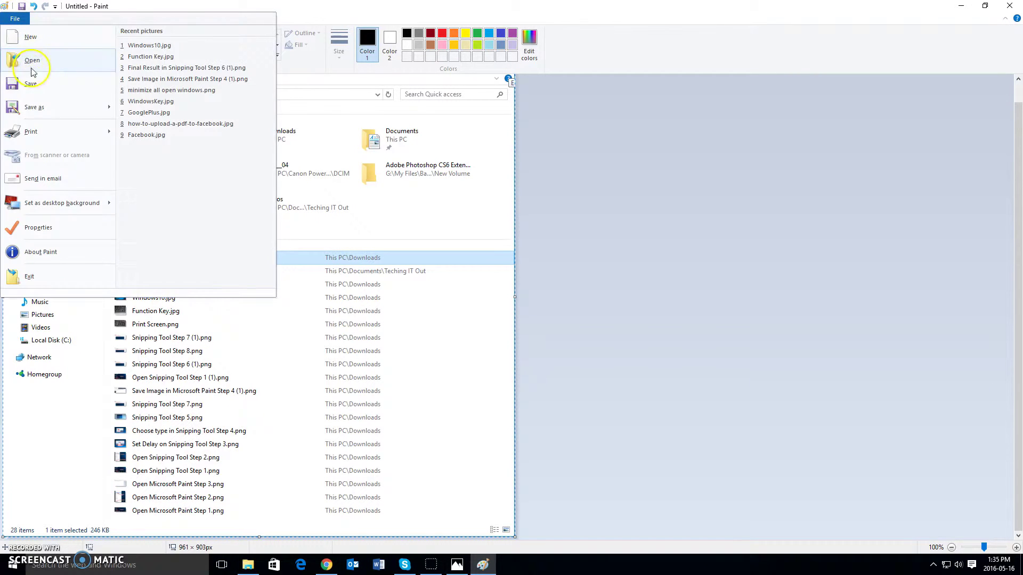
left_click(930, 27)
left_click(1010, 5)
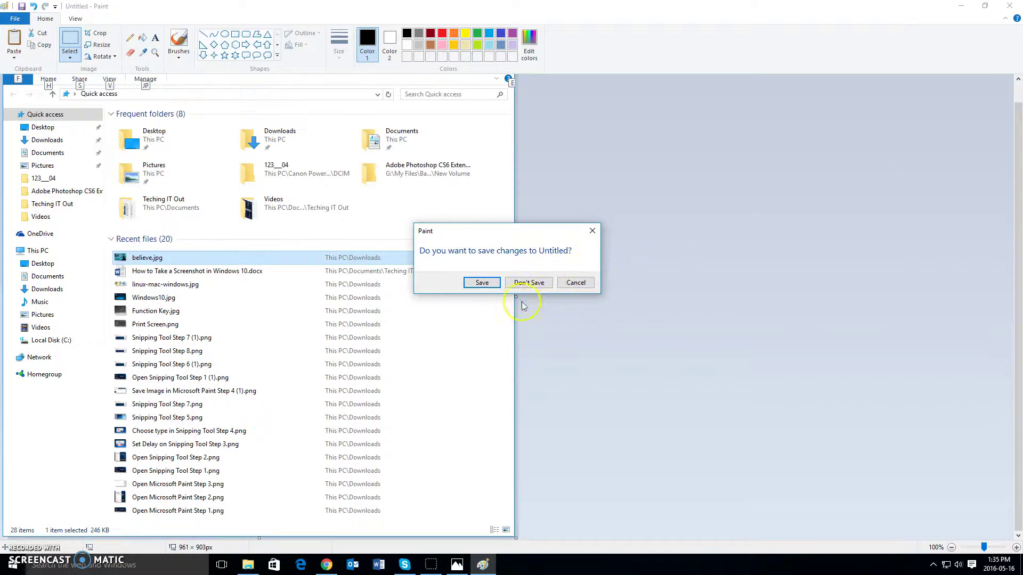
left_click(528, 283)
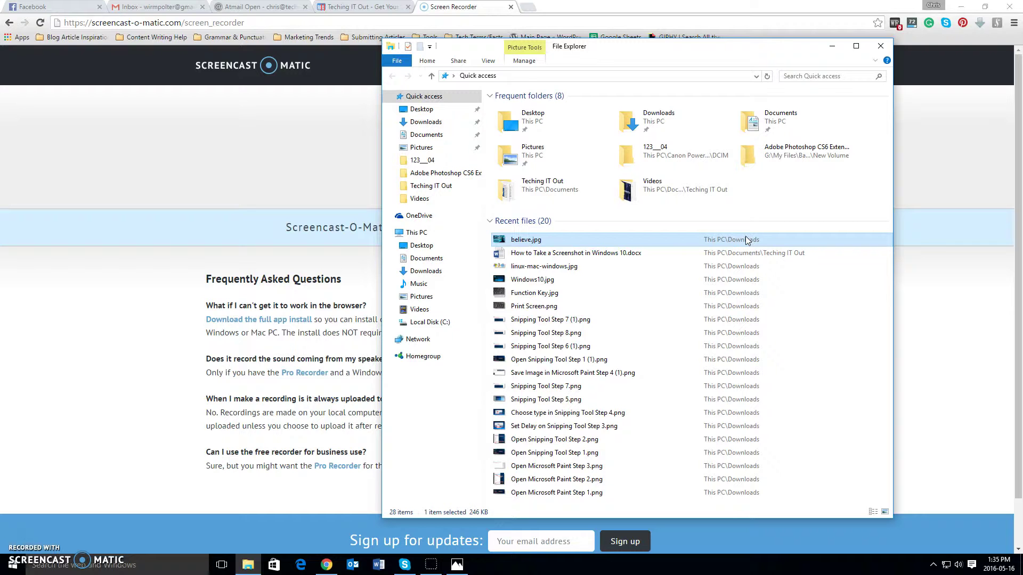
Capture the full screen so that it saves automatically as an image file in the Screenshots folder
key("super+Pause")
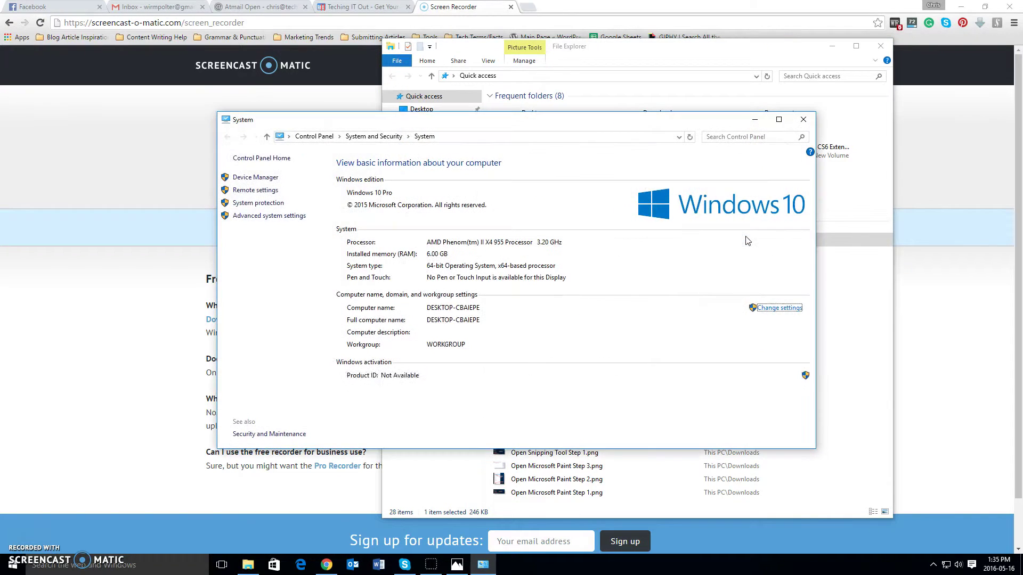
left_click(807, 119)
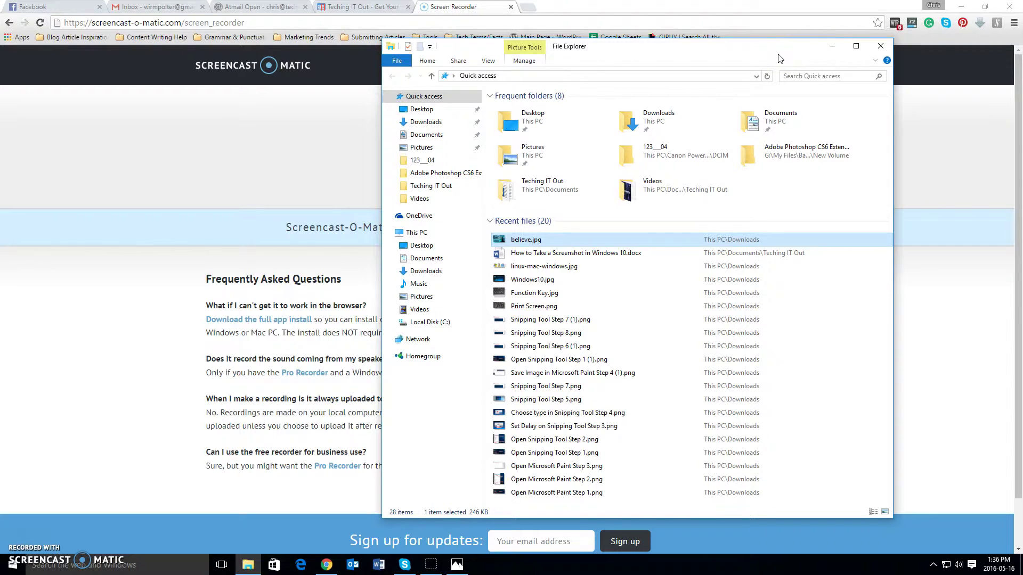
key("super")
key("super")
key("super+Print")
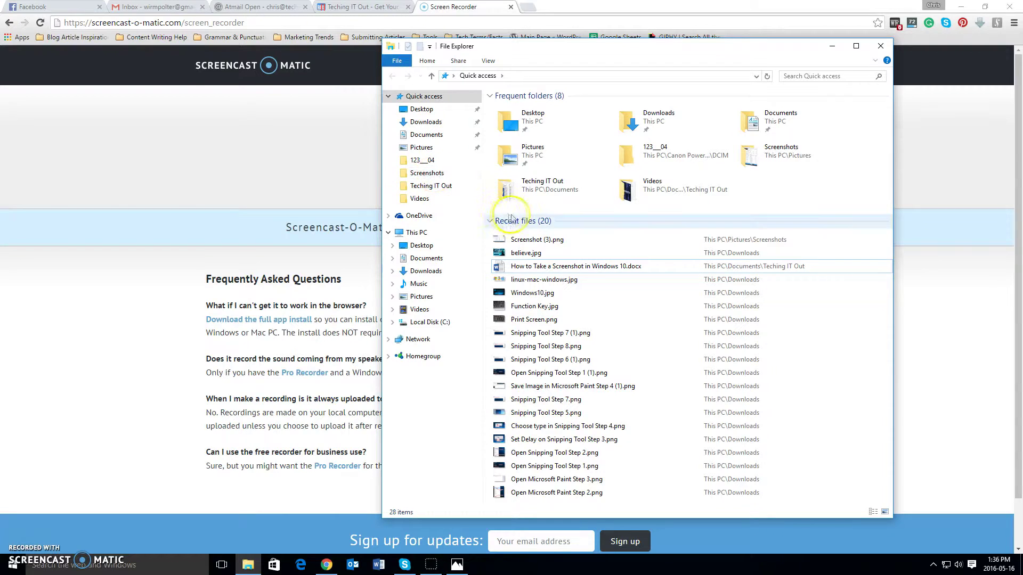
View Screenshot (3).png from the Screenshots folder in Pictures, and close the image and the File Explorer window
left_click(422, 148)
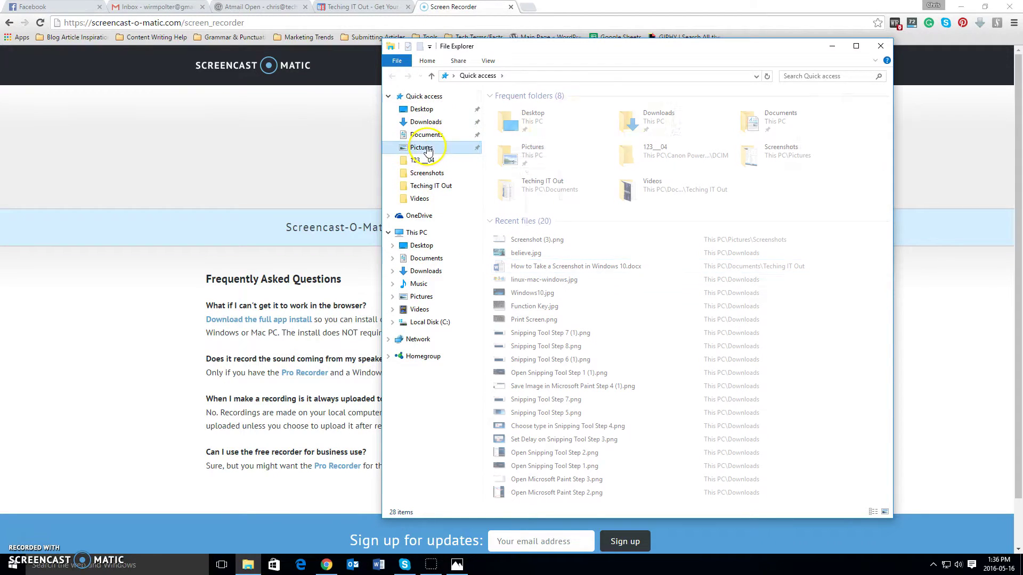
double_click(620, 134)
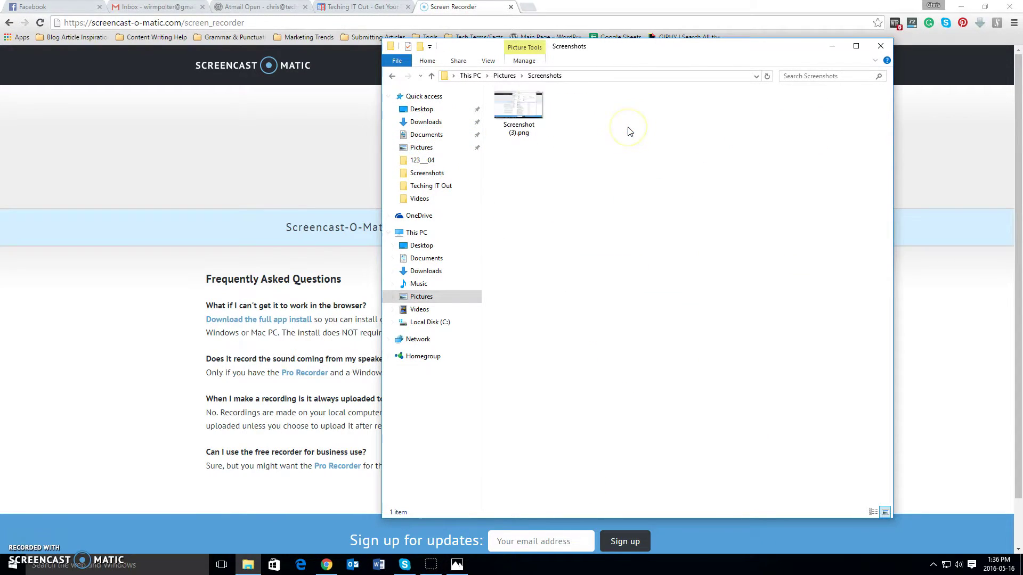
left_click(515, 114)
double_click(516, 114)
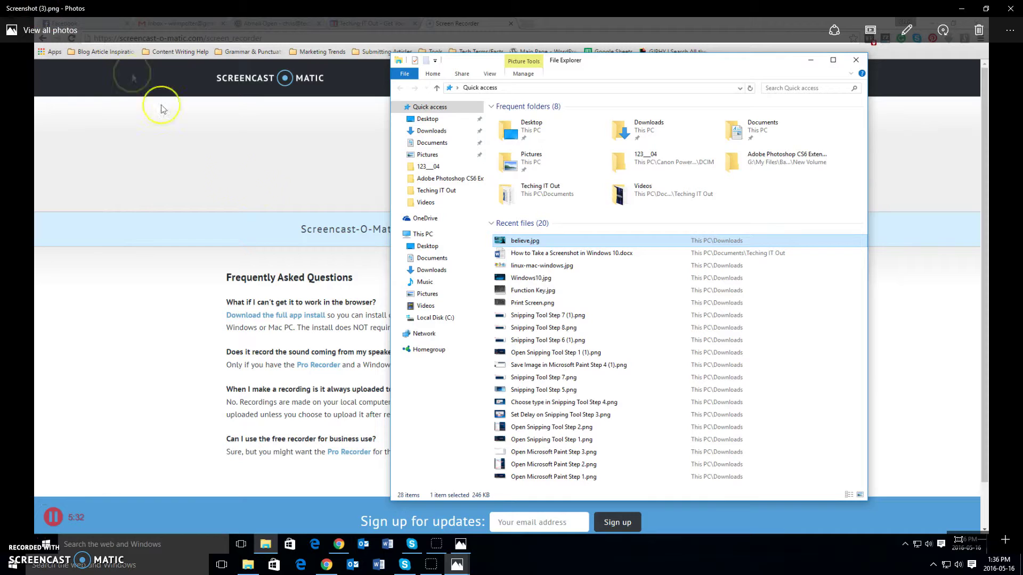
left_click(1008, 8)
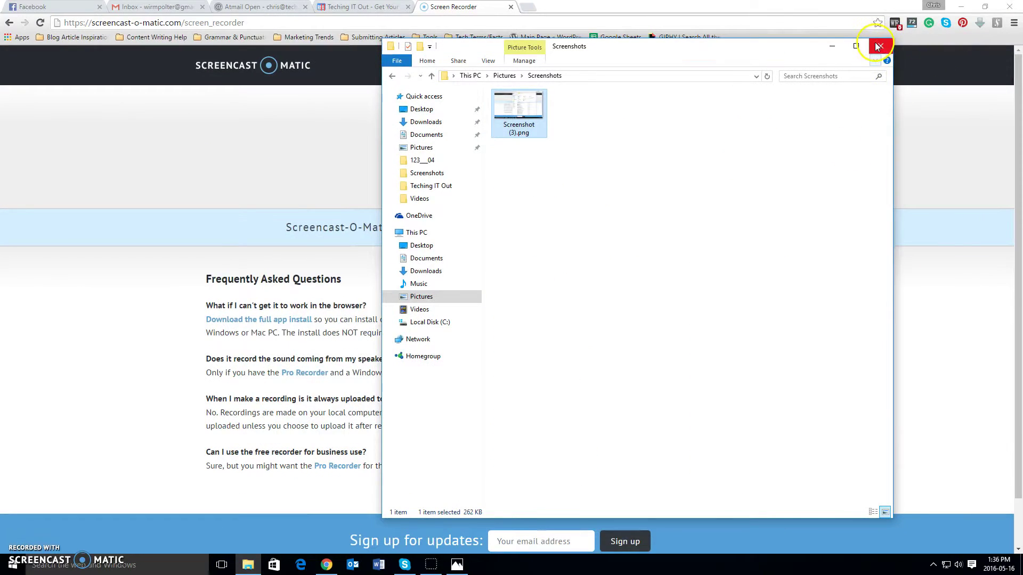
left_click(878, 47)
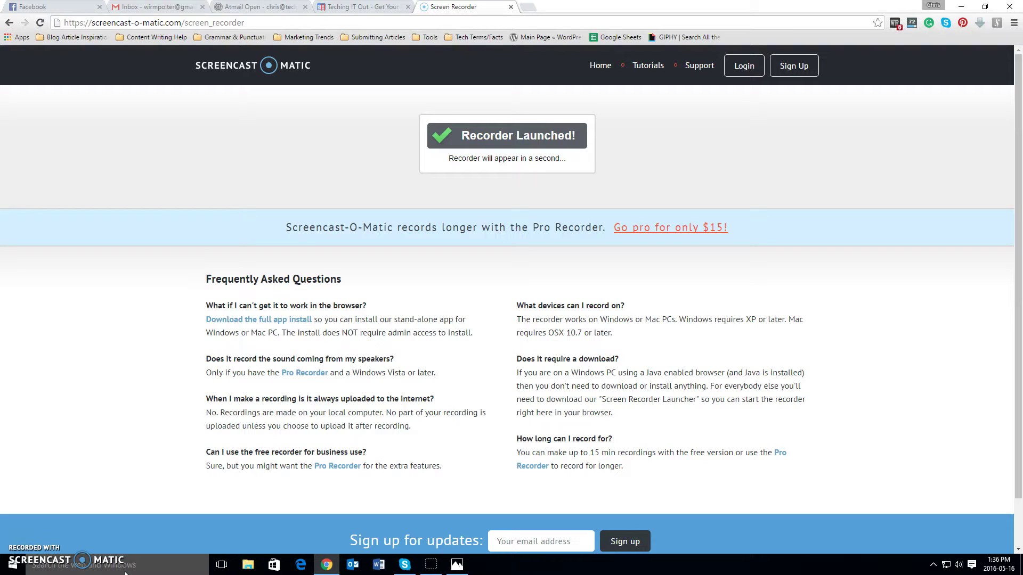
Search Windows for "snipping" and open the Snipping Tool
left_click(65, 568)
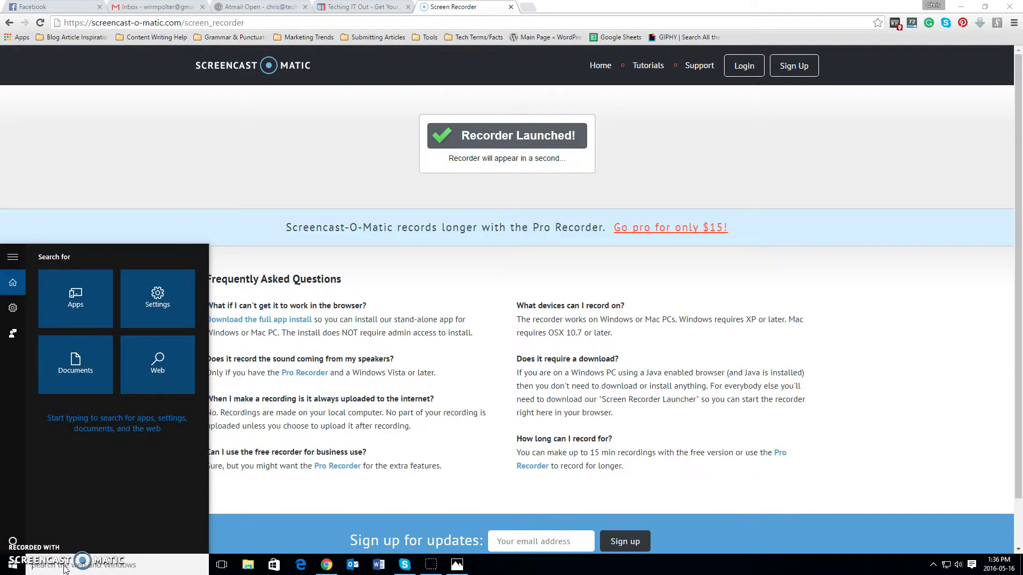
type("snipp")
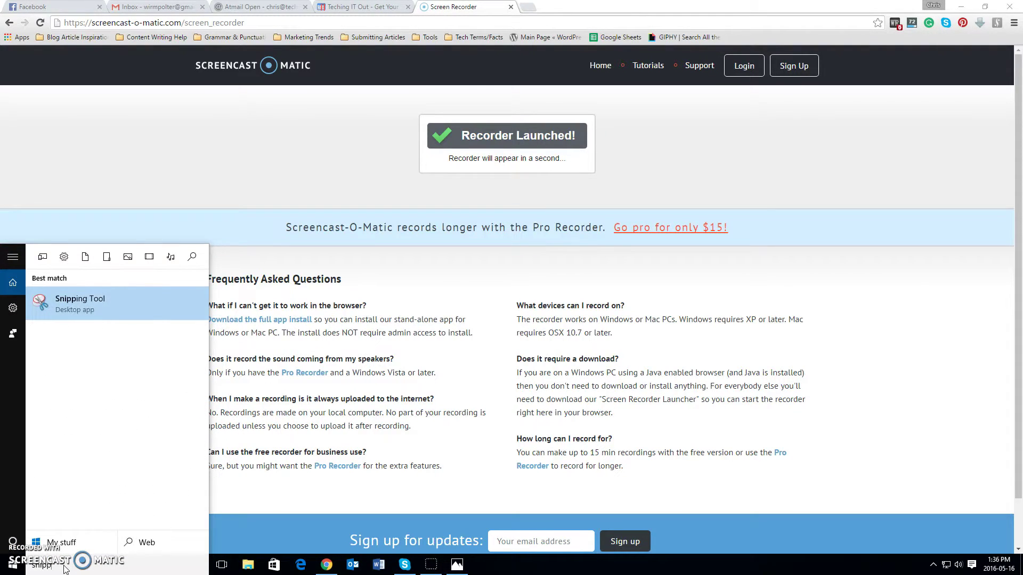
type("ing")
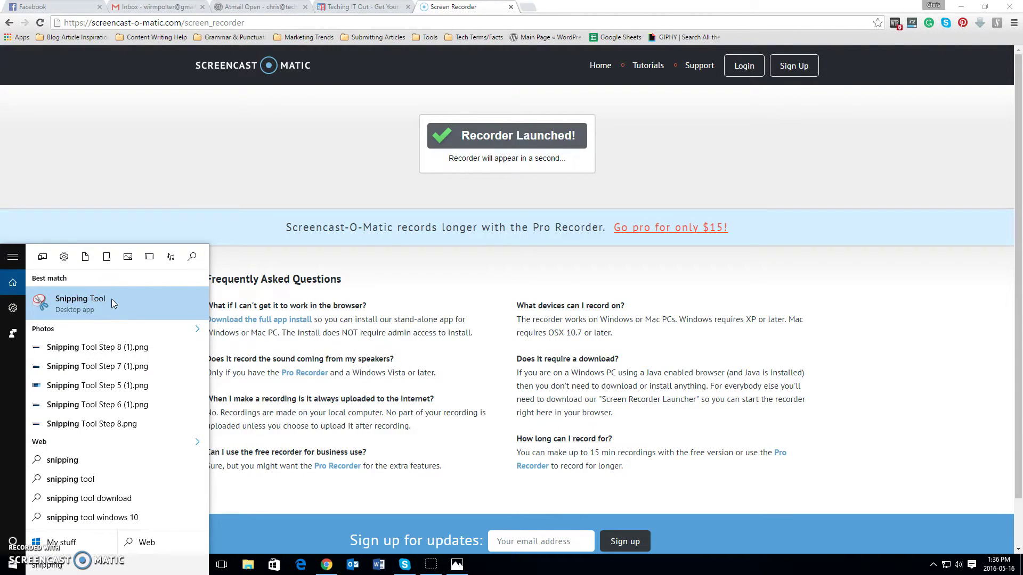
left_click(68, 303)
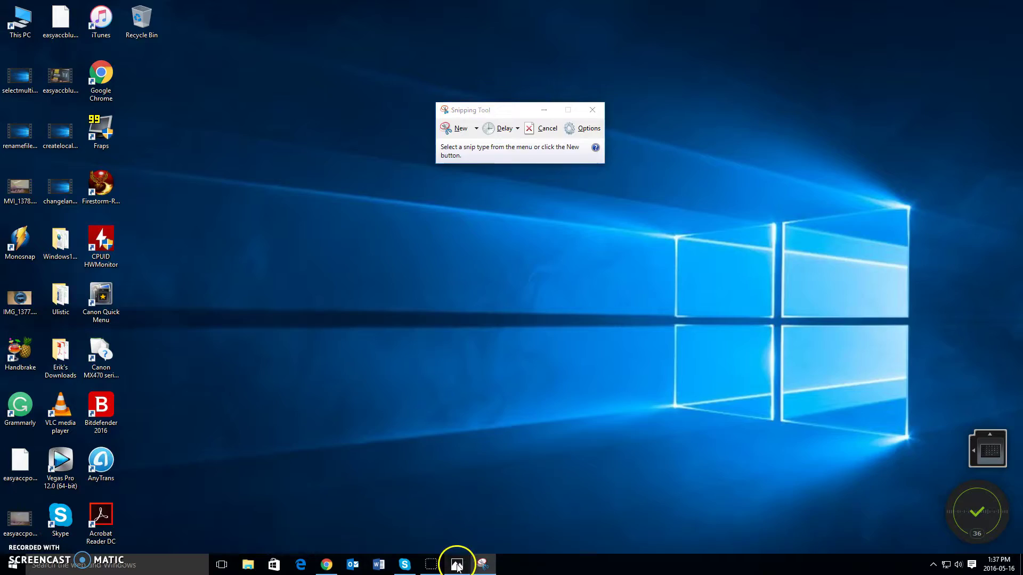
Bring up believe.jpg in Photos behind the Snipping Tool, and view the available snip delay options without changing the delay
left_click(457, 566)
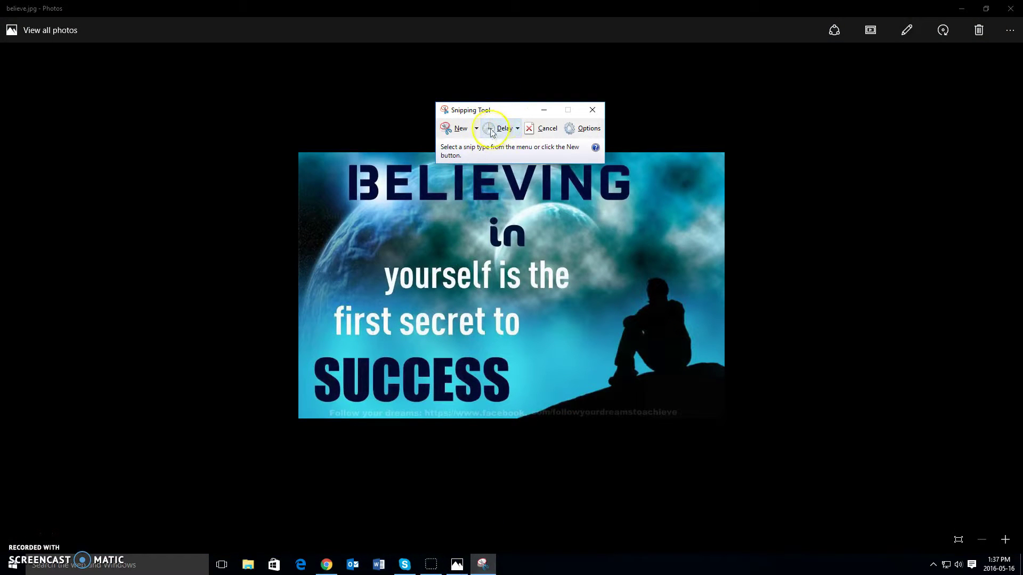
left_click(516, 129)
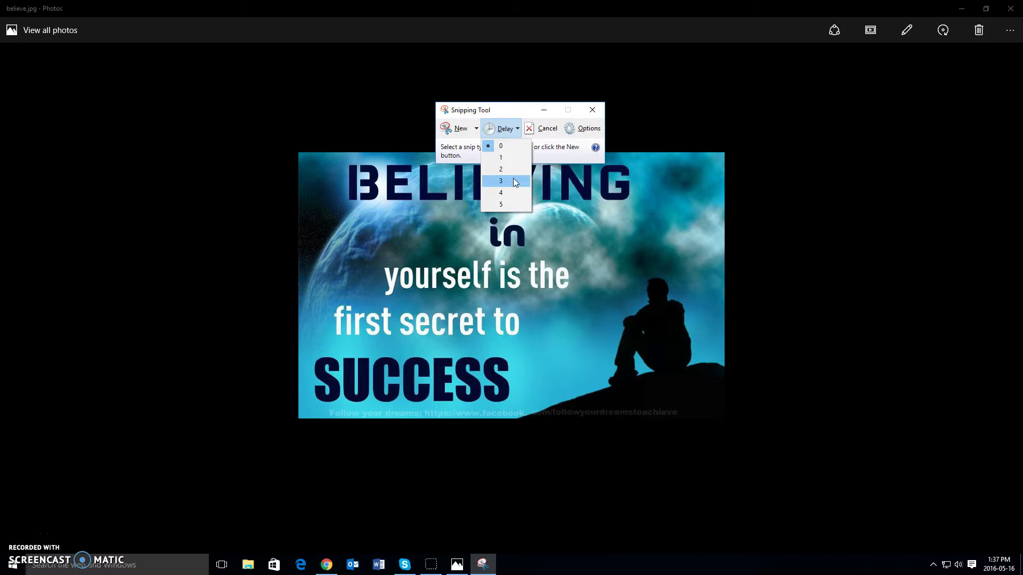
left_click(516, 110)
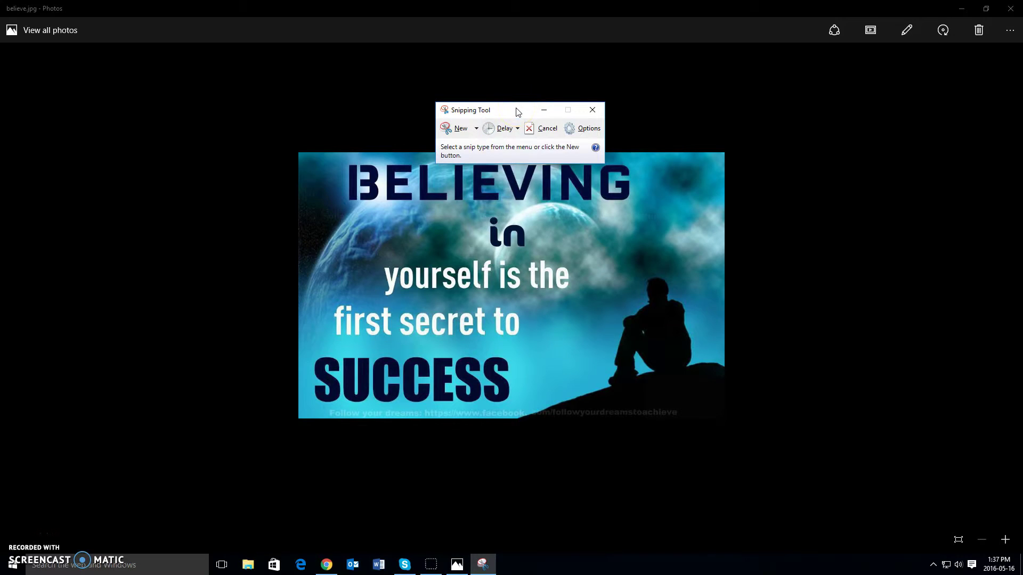
Capture a Rectangular Snip around the whole believe.jpg picture, including some of the black background on every side
left_click(476, 130)
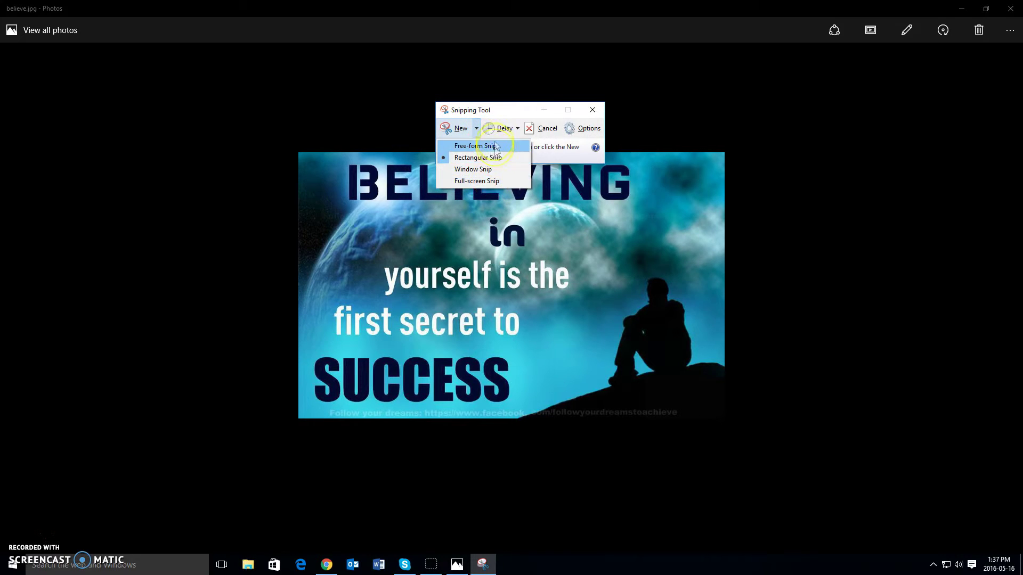
left_click(472, 159)
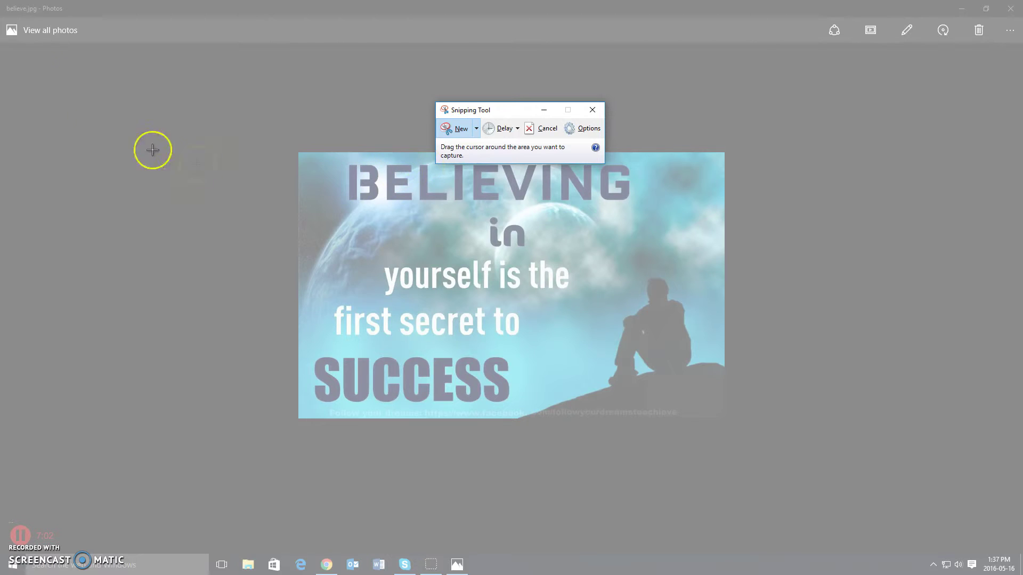
left_click(265, 114)
left_click_drag(265, 114, 751, 444)
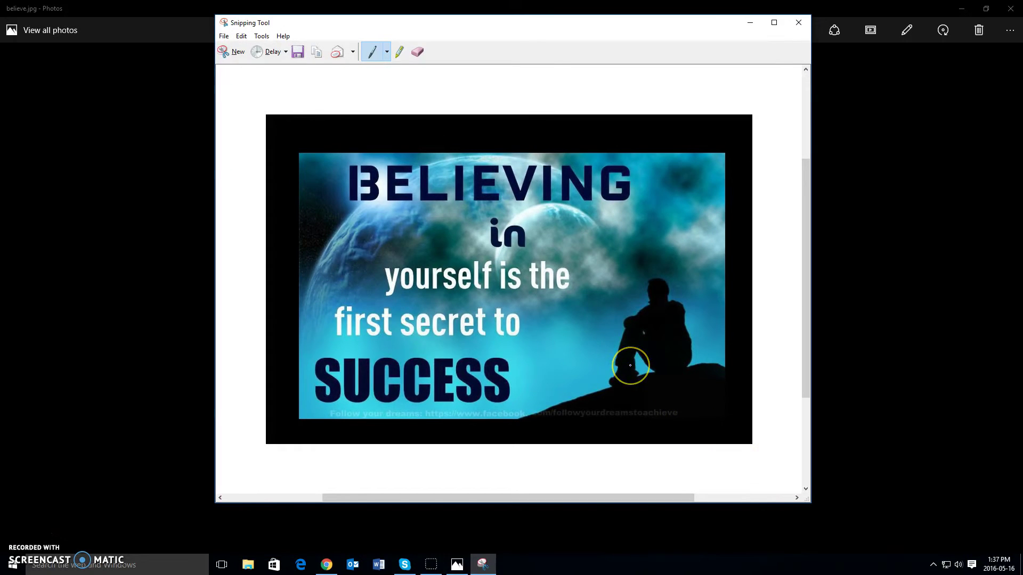